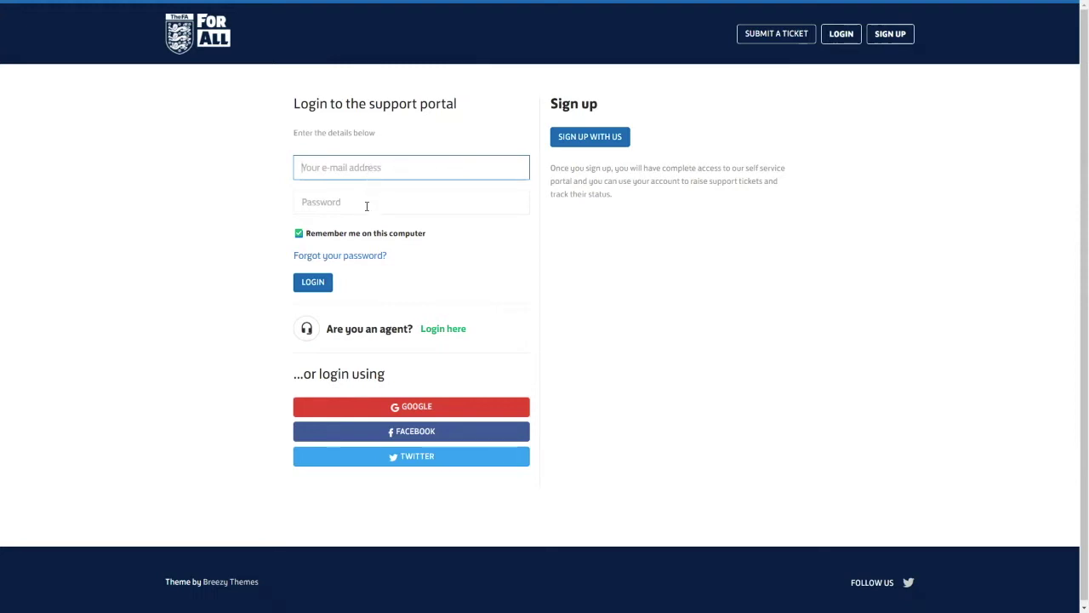
# Log in to the support portal using the saved e-mail address and account password
pyautogui.click(359, 260)
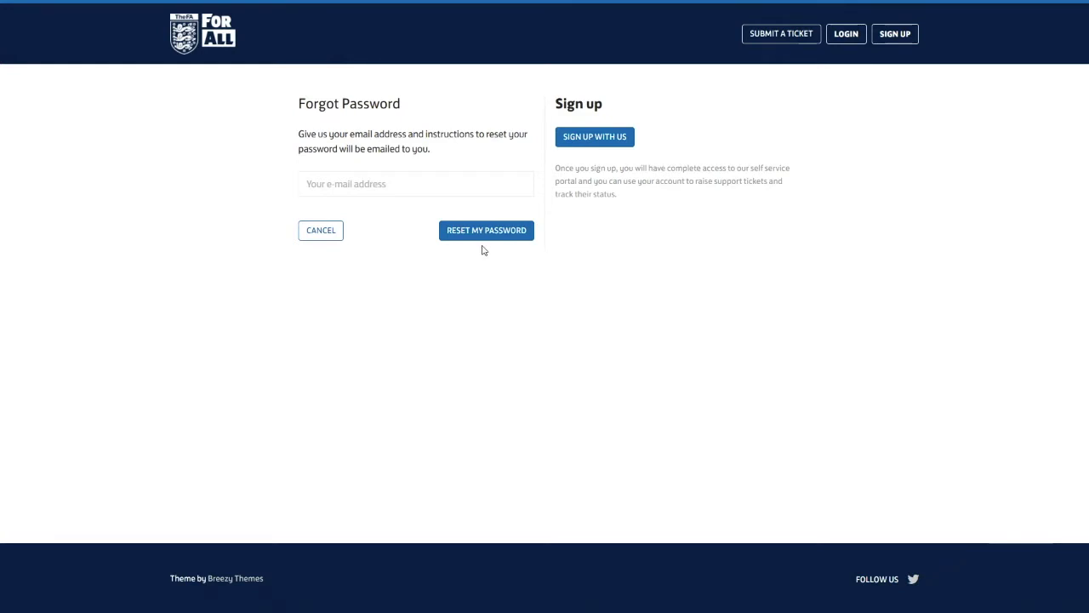
pyautogui.click(330, 233)
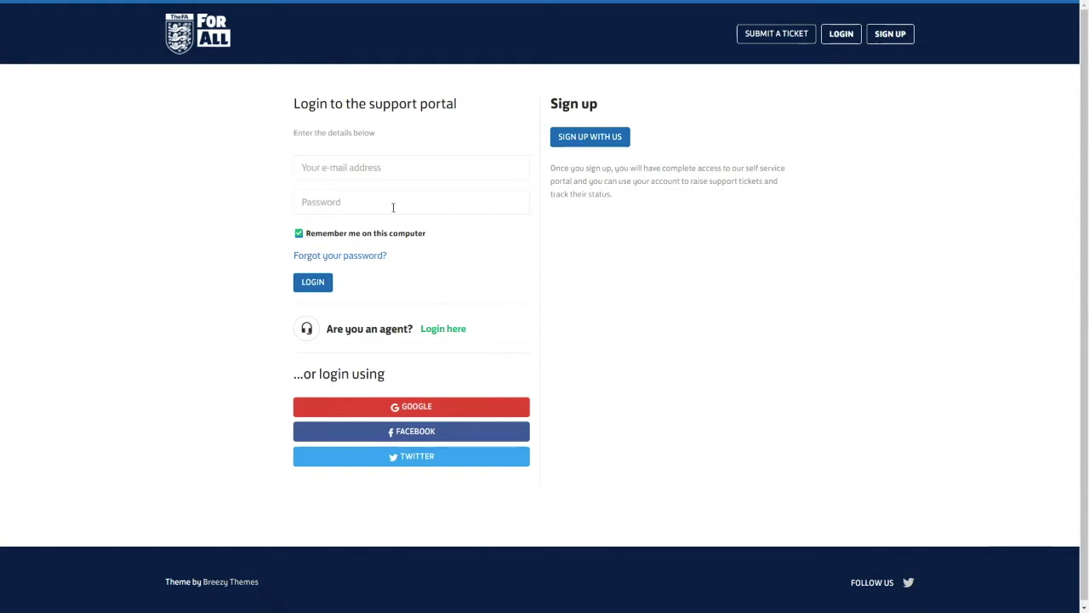
pyautogui.click(399, 159)
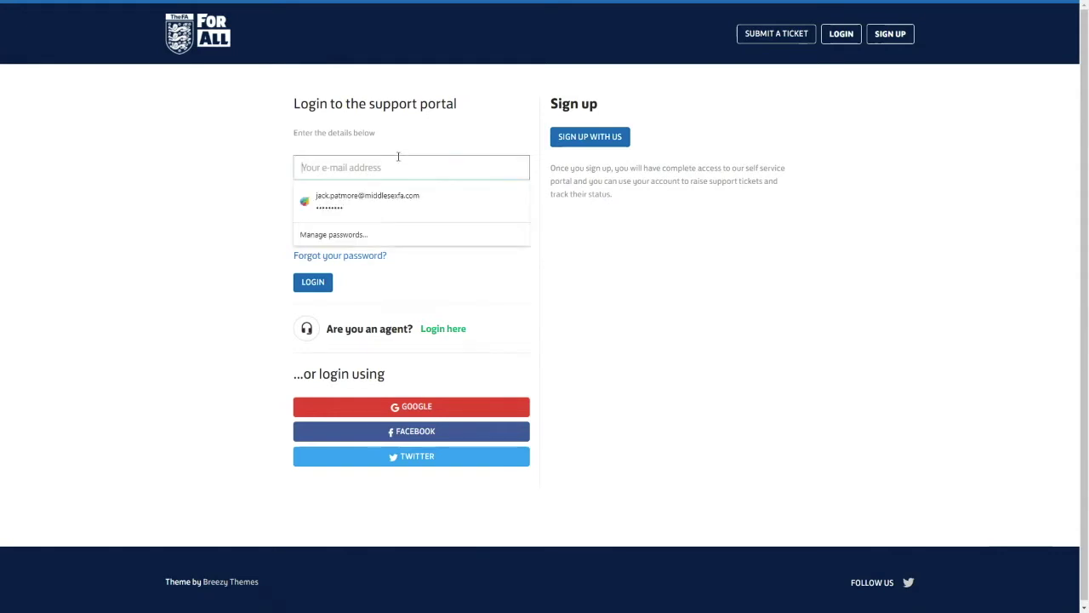
pyautogui.press('Down')
pyautogui.press('Return')
pyautogui.click(313, 283)
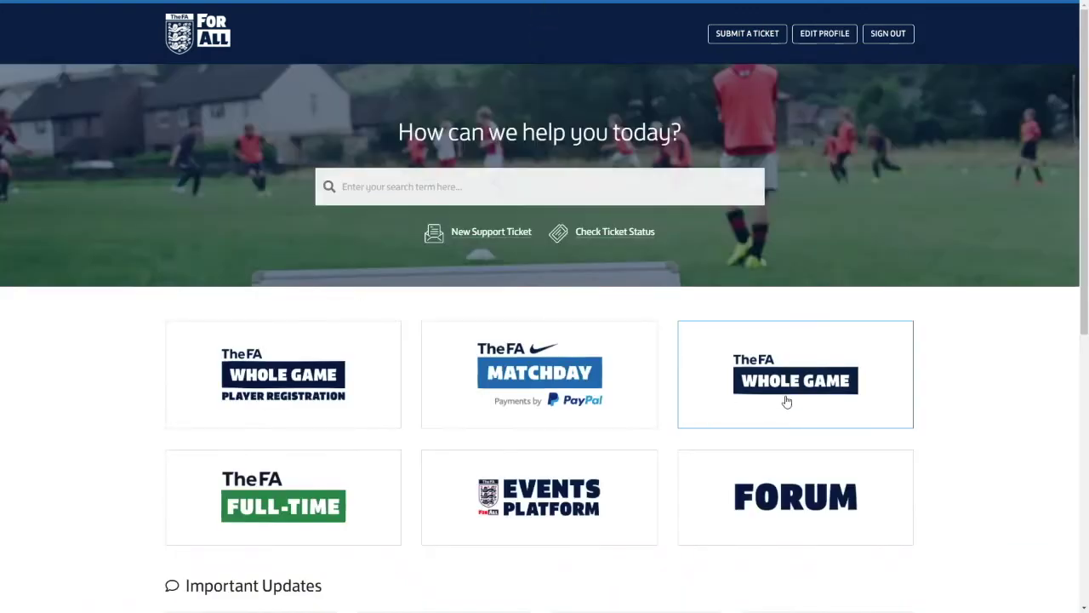
# Open the Enhancement Requests (Clubs Portal) forum under NEW Player Registration System
pyautogui.click(801, 505)
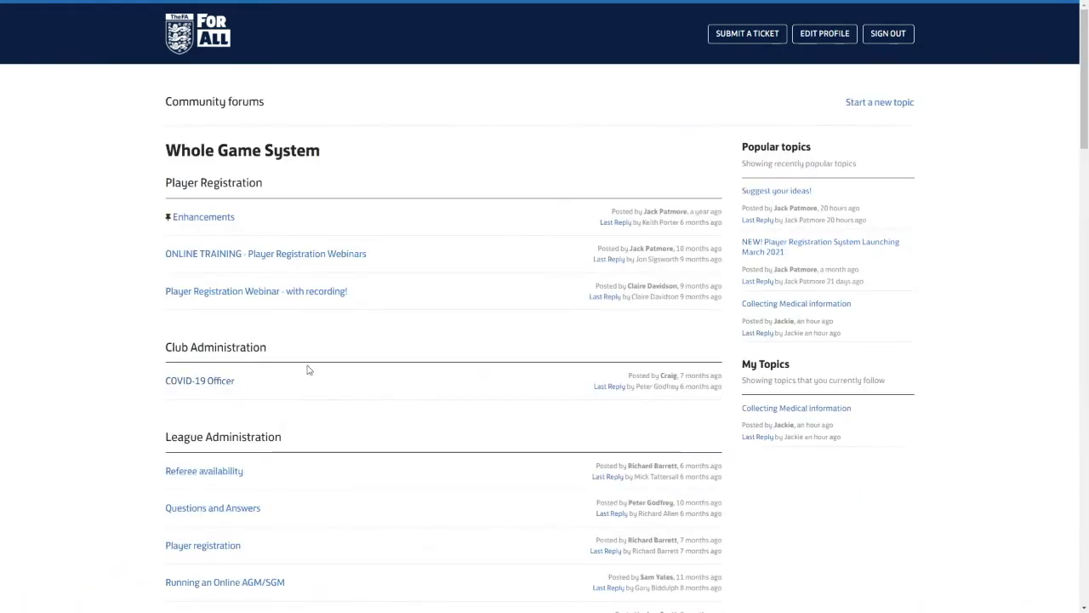
pyautogui.scroll(-10, 321, 327)
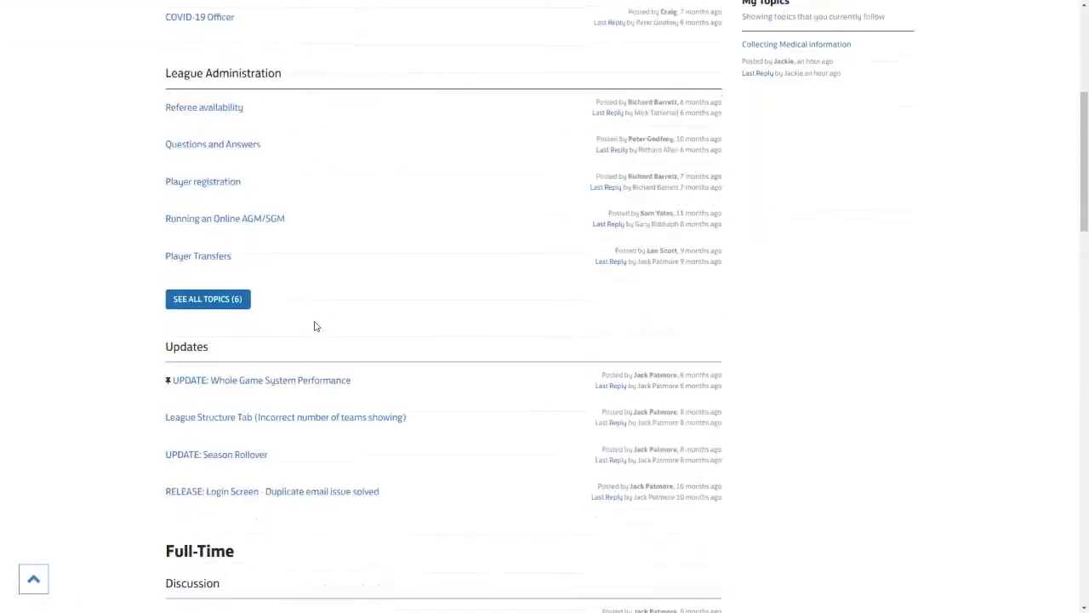
pyautogui.scroll(-12, 298, 349)
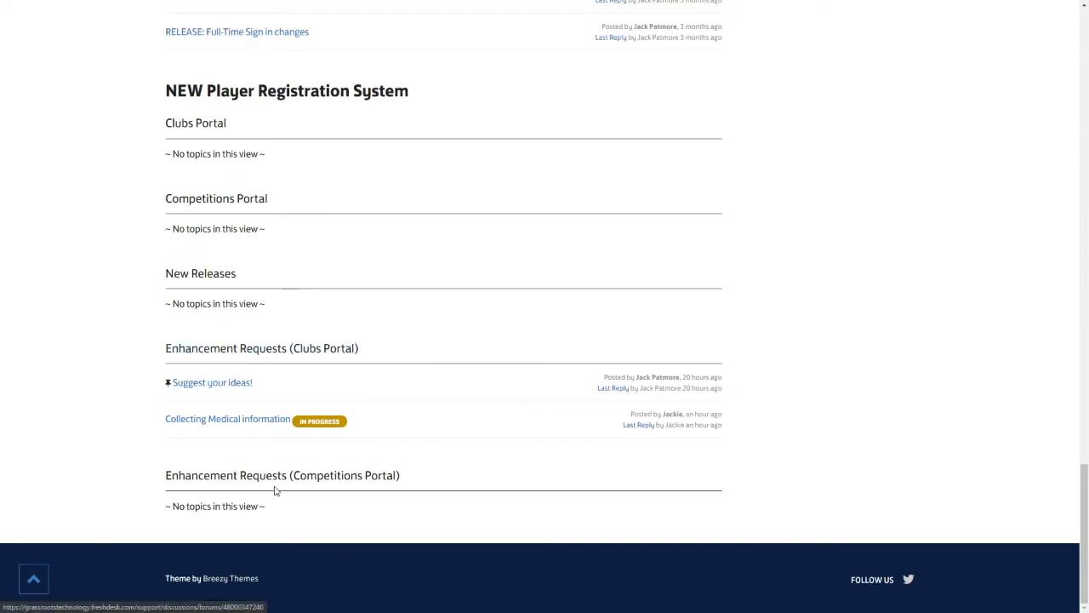
pyautogui.scroll(1, 335, 486)
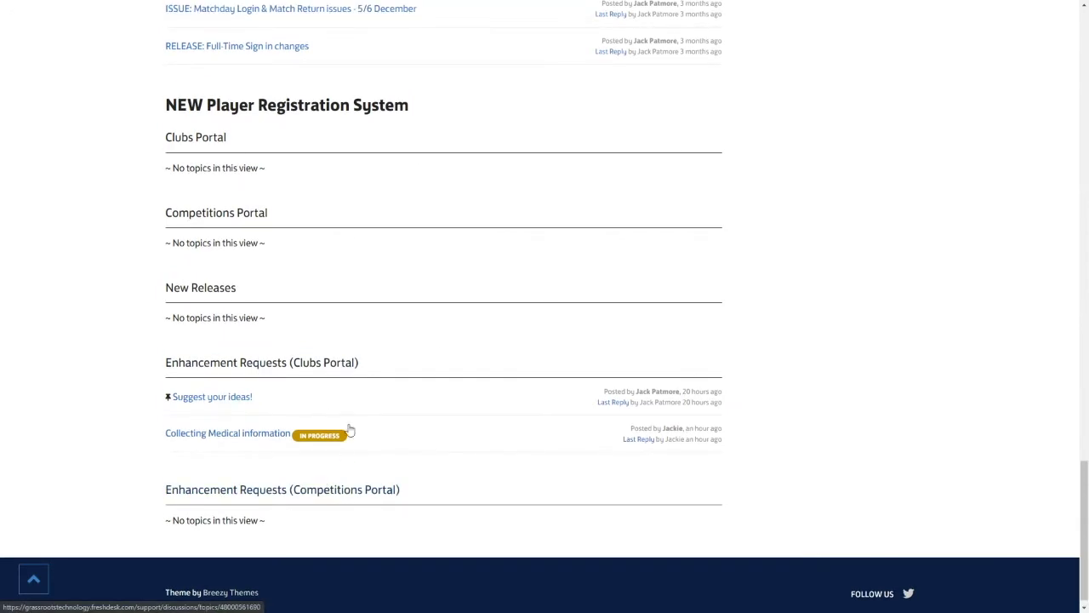
pyautogui.click(248, 369)
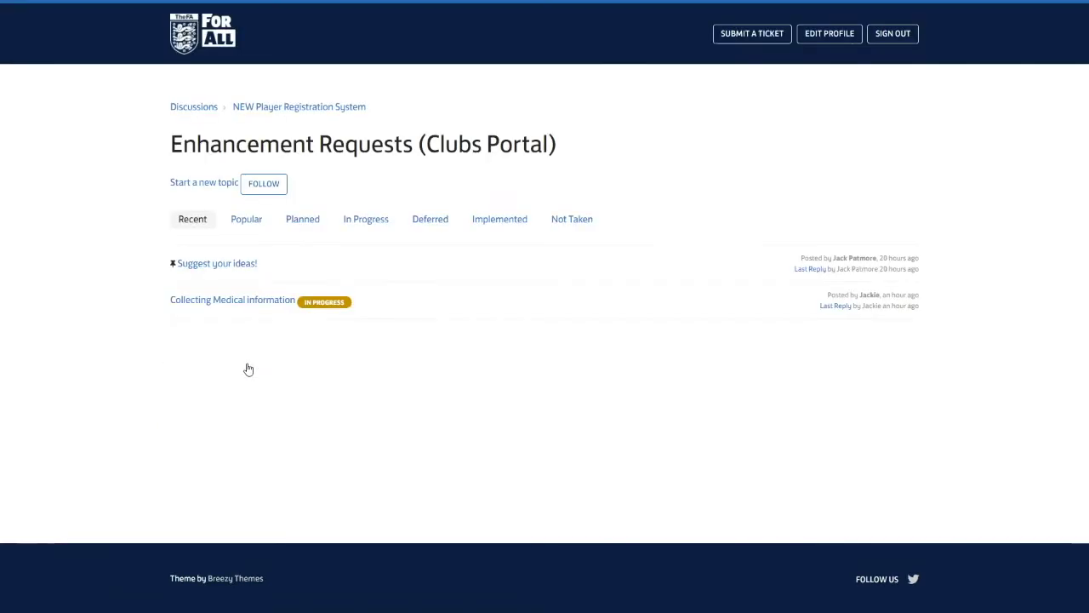
# Open the "Collecting Medical information" topic and read through the suggestion and its attached image
pyautogui.click(225, 303)
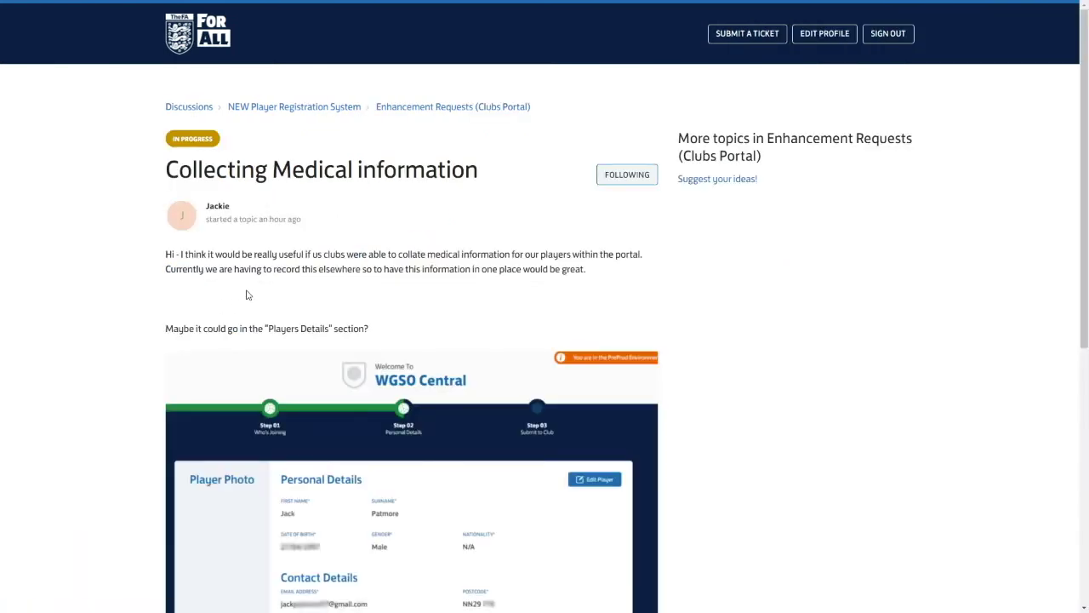
pyautogui.scroll(-3, 241, 298)
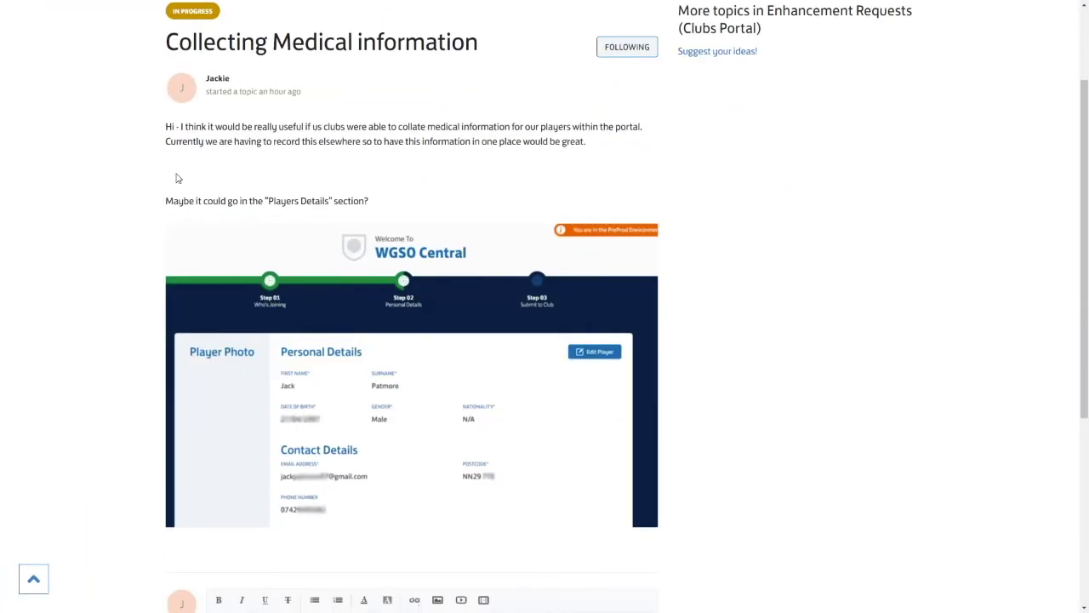
pyautogui.scroll(3, 178, 178)
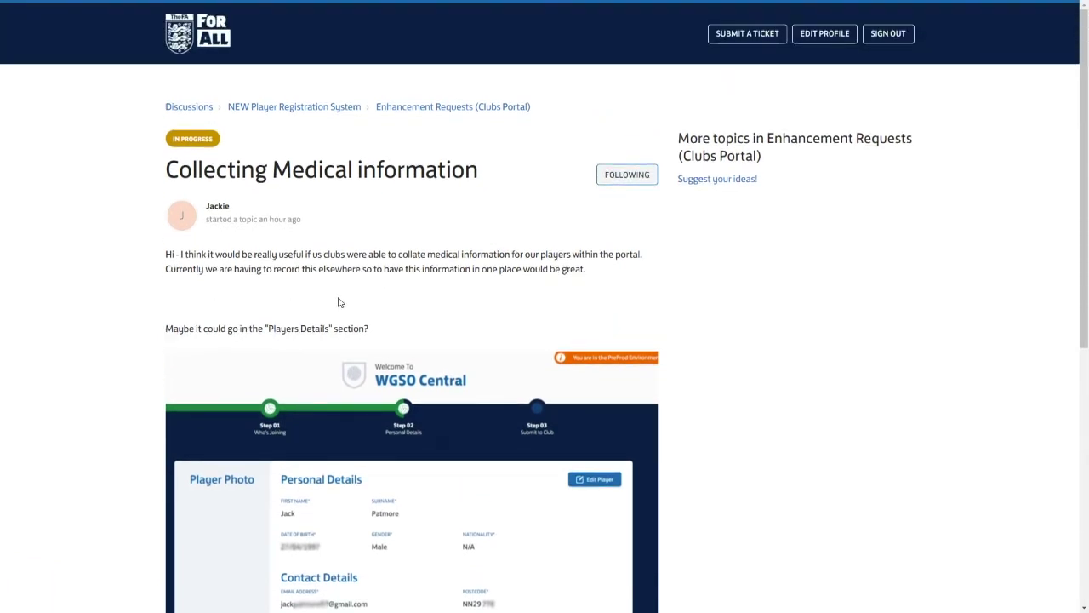
pyautogui.scroll(-5, 338, 303)
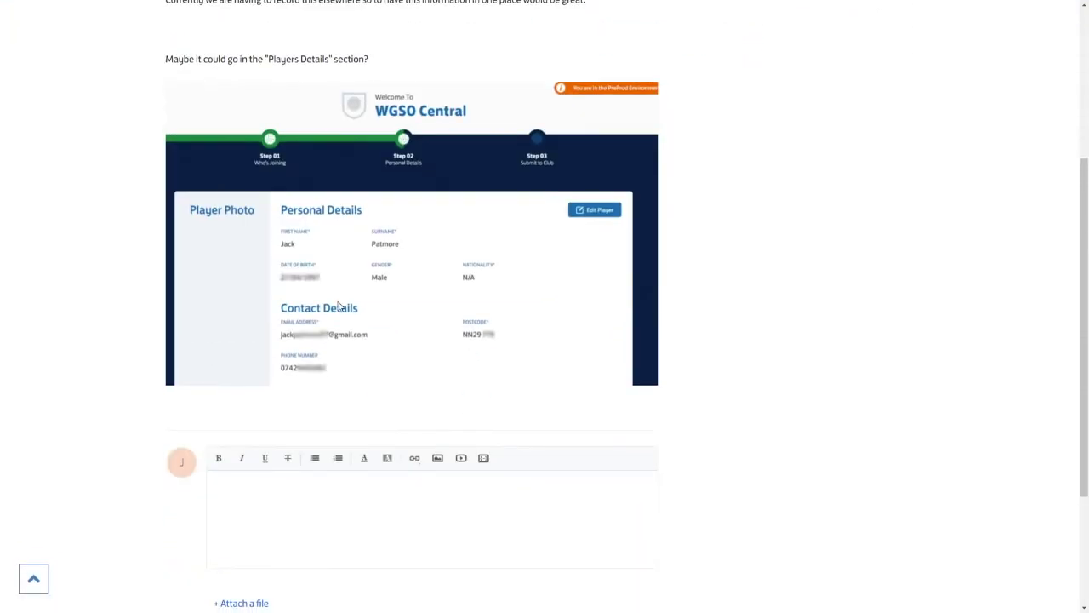
pyautogui.scroll(4, 337, 306)
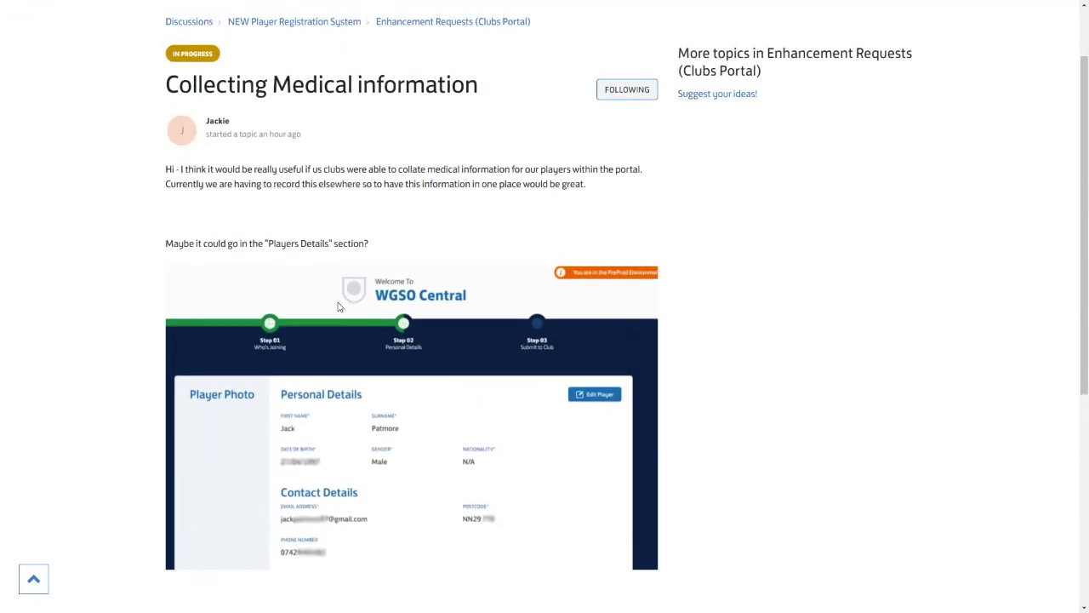
# Post the comment "Great idea - I like this!" on the "Collecting Medical information" topic
pyautogui.scroll(-2, 337, 307)
pyautogui.scroll(-3, 338, 303)
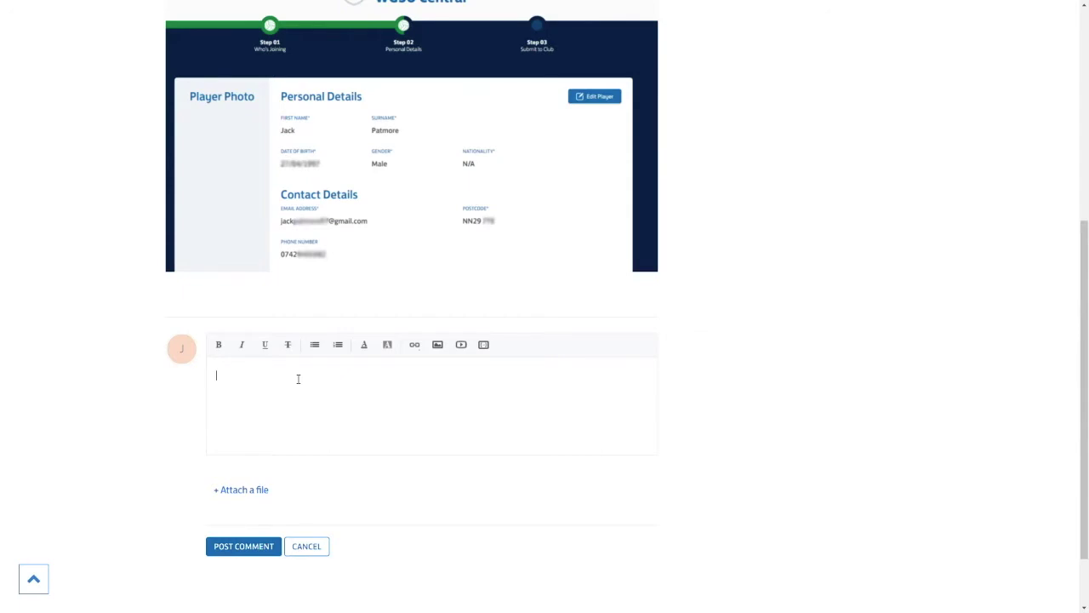
pyautogui.write('Great idea - I like this?')
pyautogui.click(266, 548)
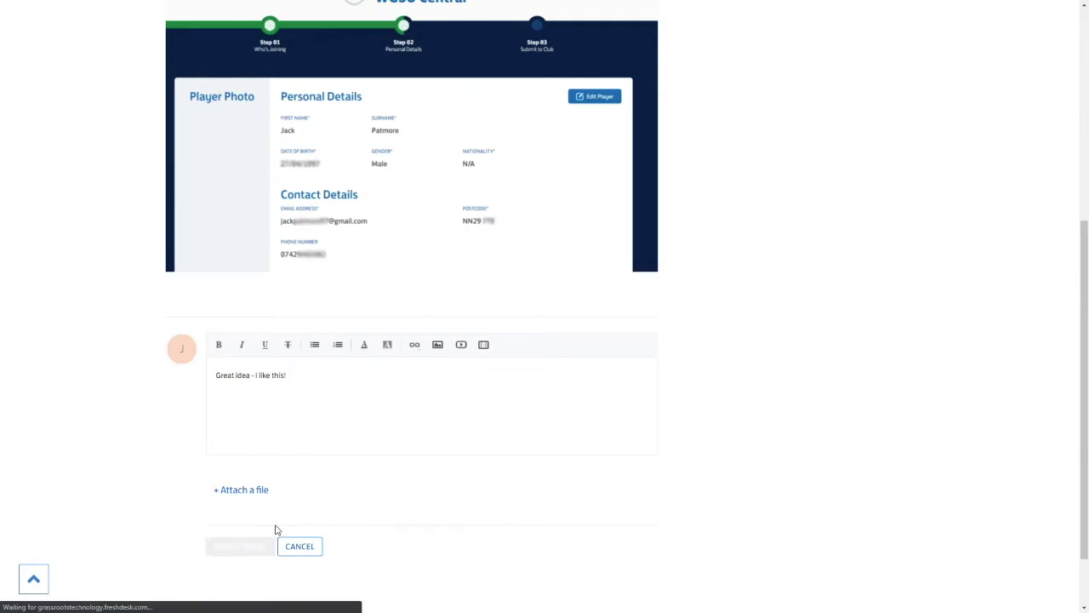
# Go back to Enhancement Requests (Clubs Portal), open the "Suggest your ideas!" topic and like the idea
pyautogui.scroll(2, 301, 469)
pyautogui.scroll(3, 299, 470)
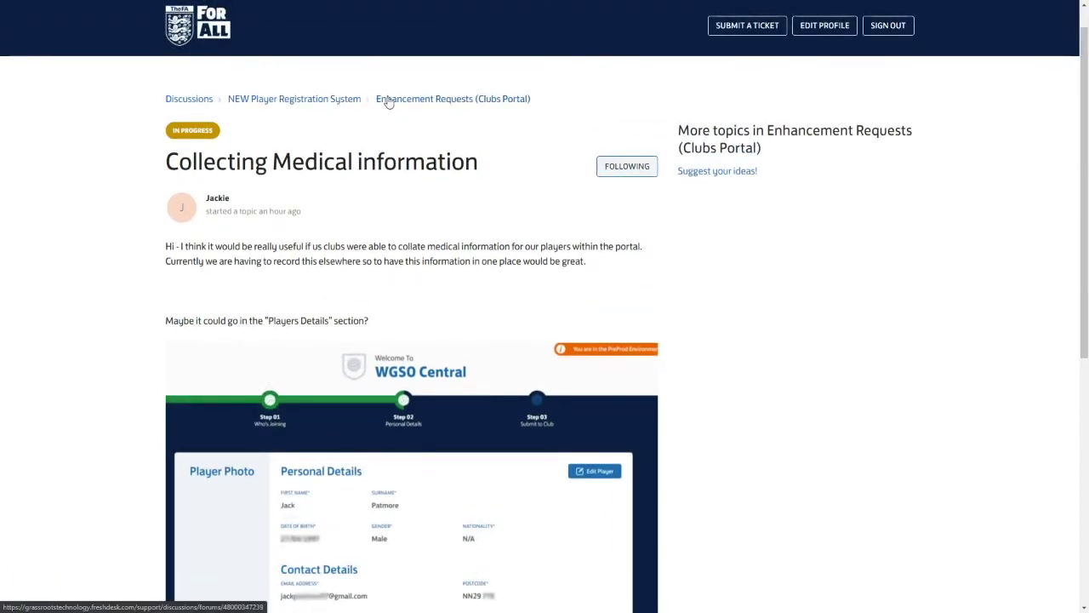
pyautogui.click(392, 100)
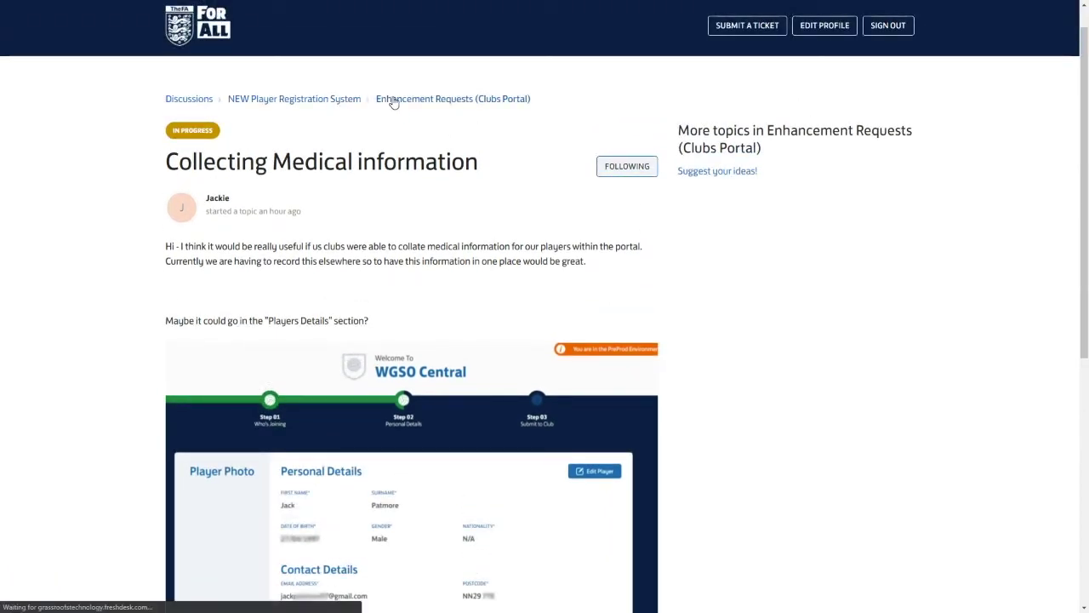
pyautogui.click(246, 263)
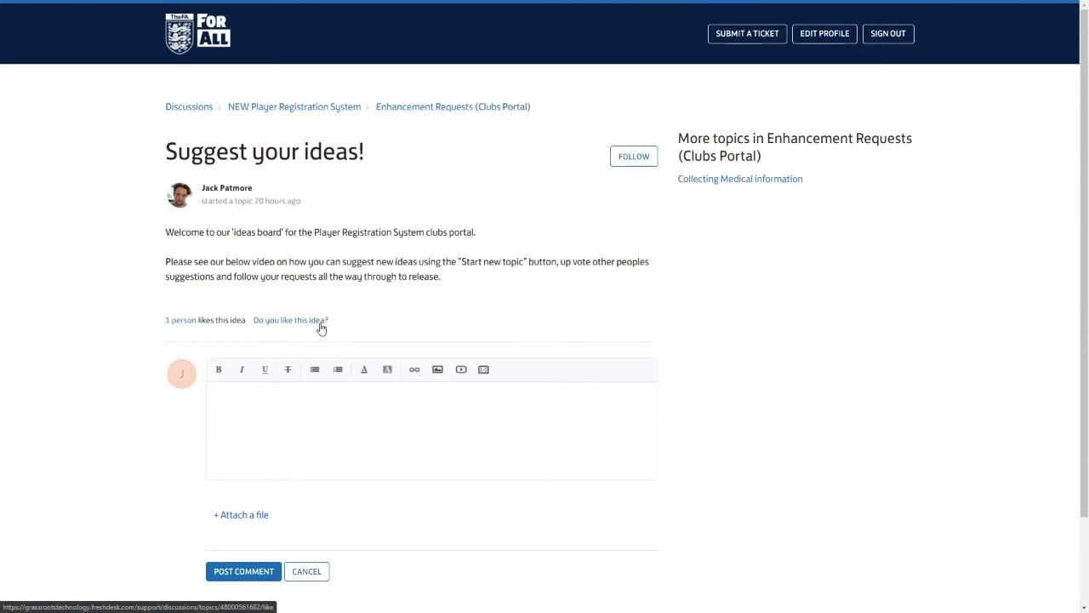
pyautogui.click(317, 323)
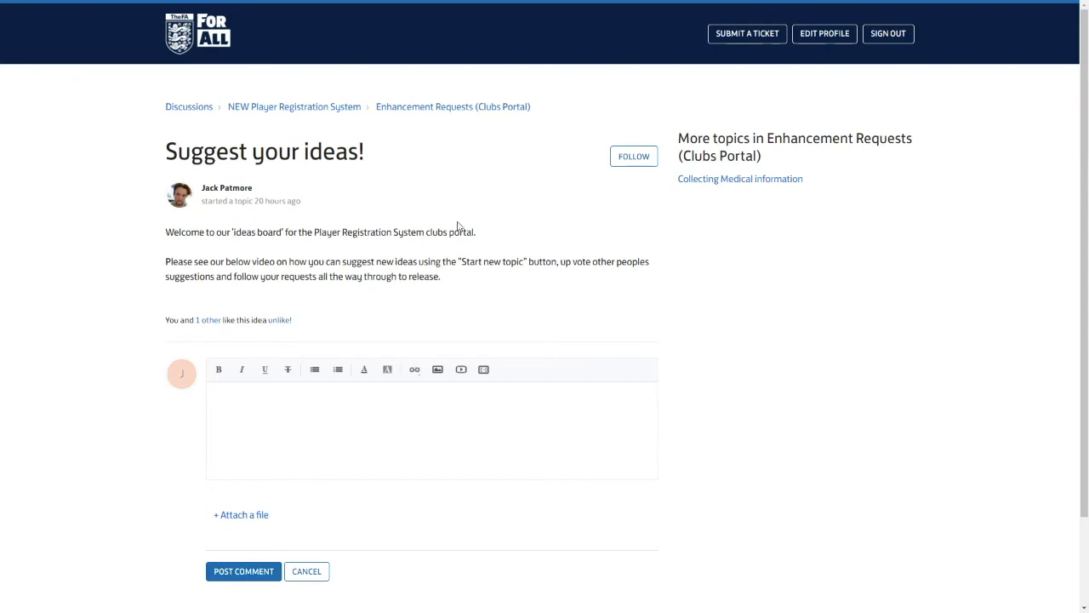
# Start a new topic in Enhancement Requests (Clubs Portal) titled "New filter for clubs portal - Online Consent"
pyautogui.click(451, 108)
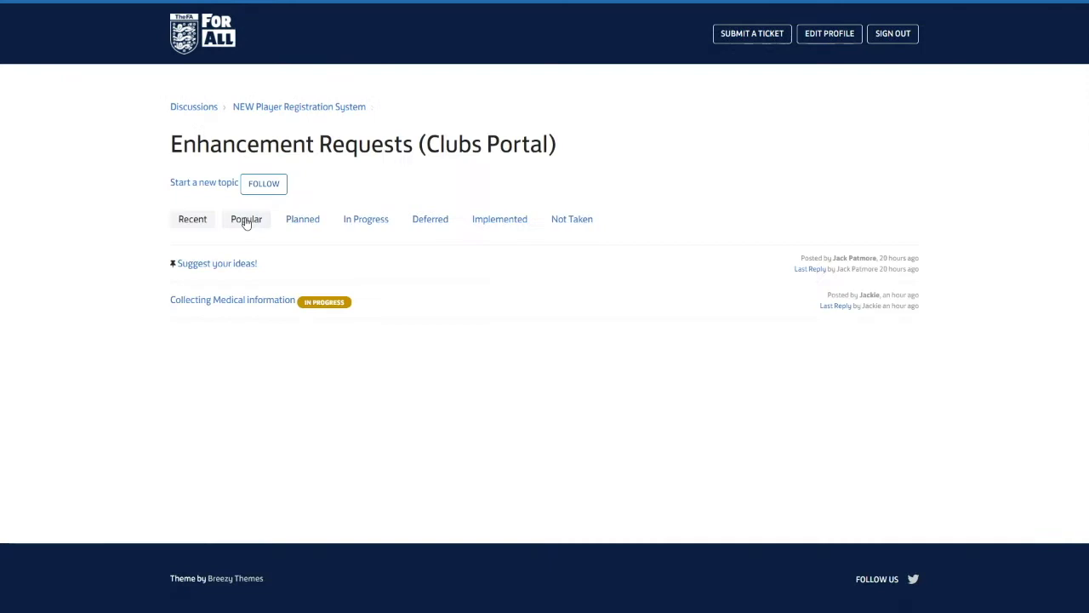
pyautogui.click(195, 185)
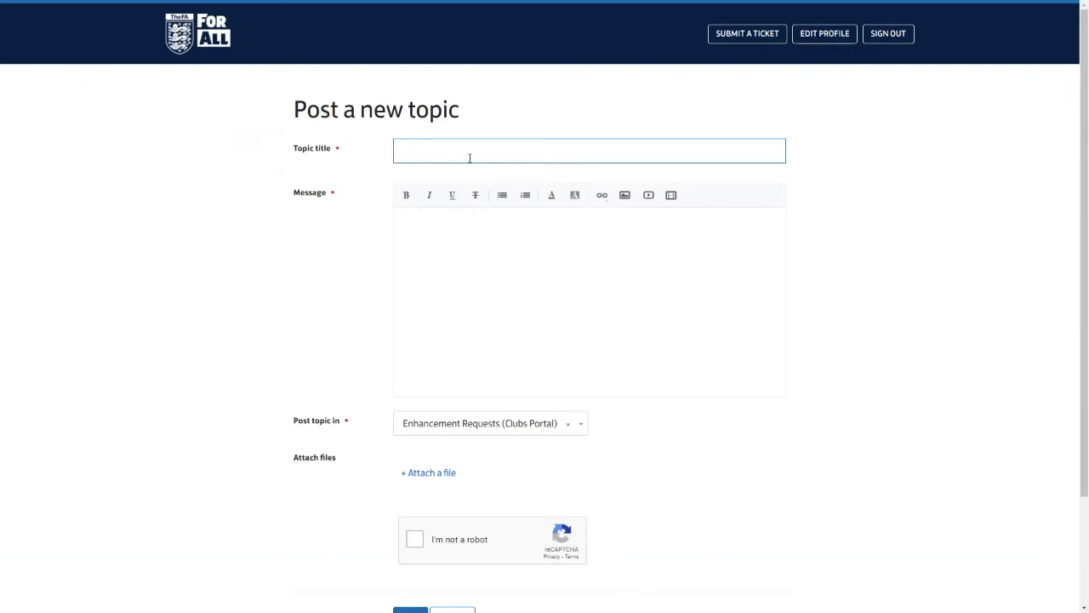
pyautogui.write('New filter for clubs portal - Online Consent')
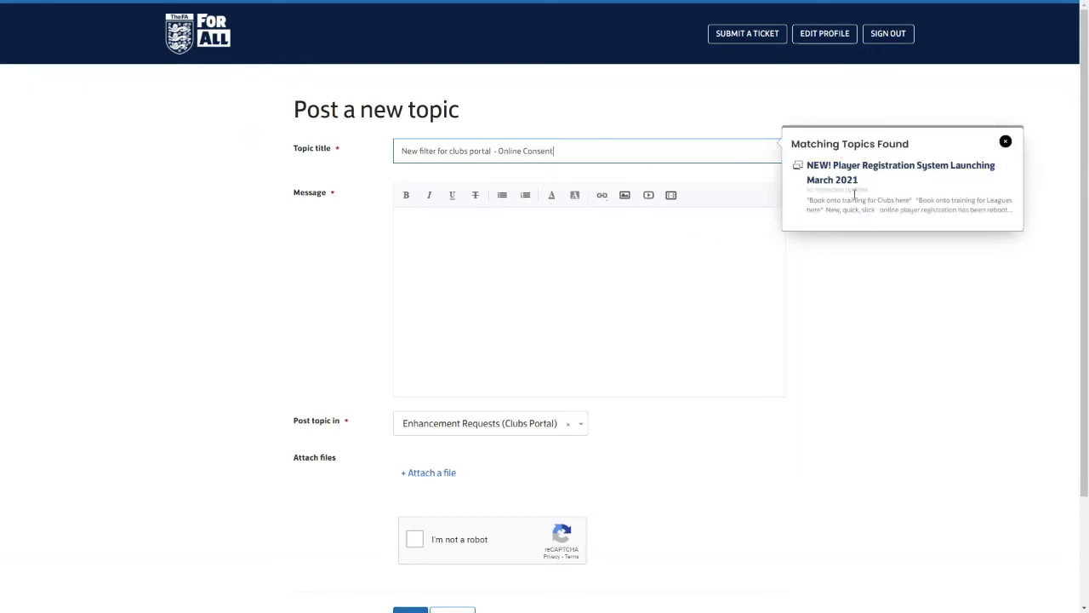
# Write the topic message "I would like to see a filter within the clubs portal for Online Consent"
pyautogui.click(595, 257)
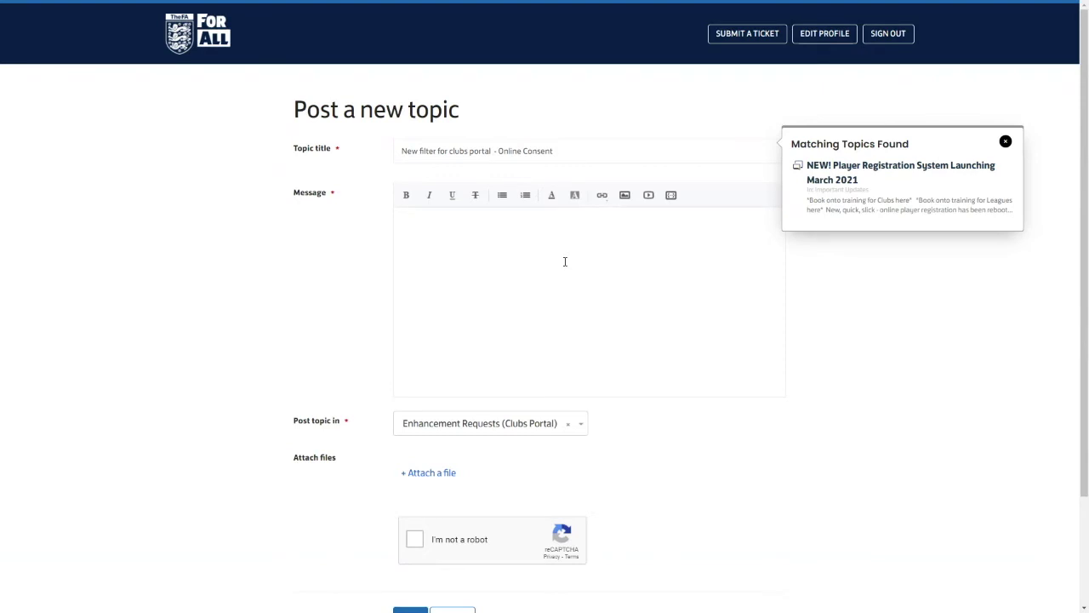
pyautogui.write('I would like to see a filter within the clubs portal for Online Consent')
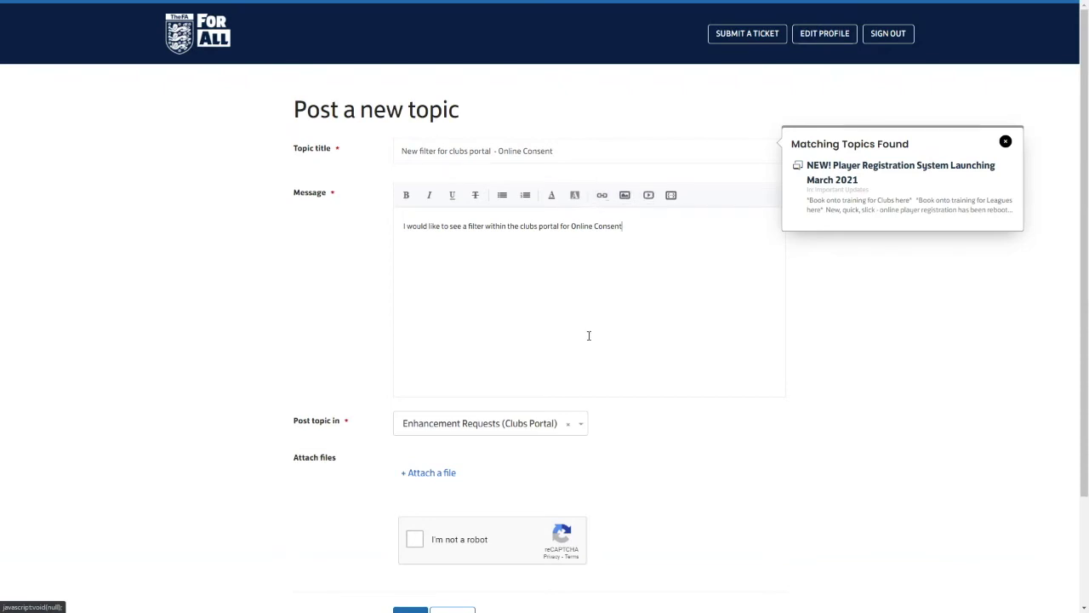
pyautogui.scroll(-2, 511, 455)
pyautogui.scroll(2, 438, 371)
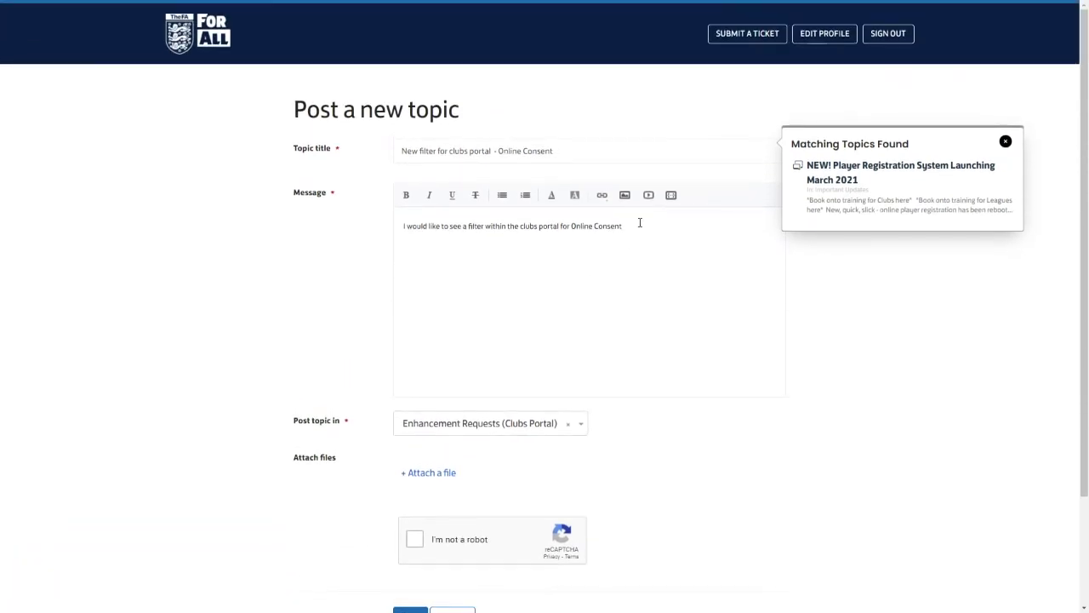
# Complete the "I'm not a robot" check and save the new topic
pyautogui.scroll(-1, 638, 223)
pyautogui.click(417, 440)
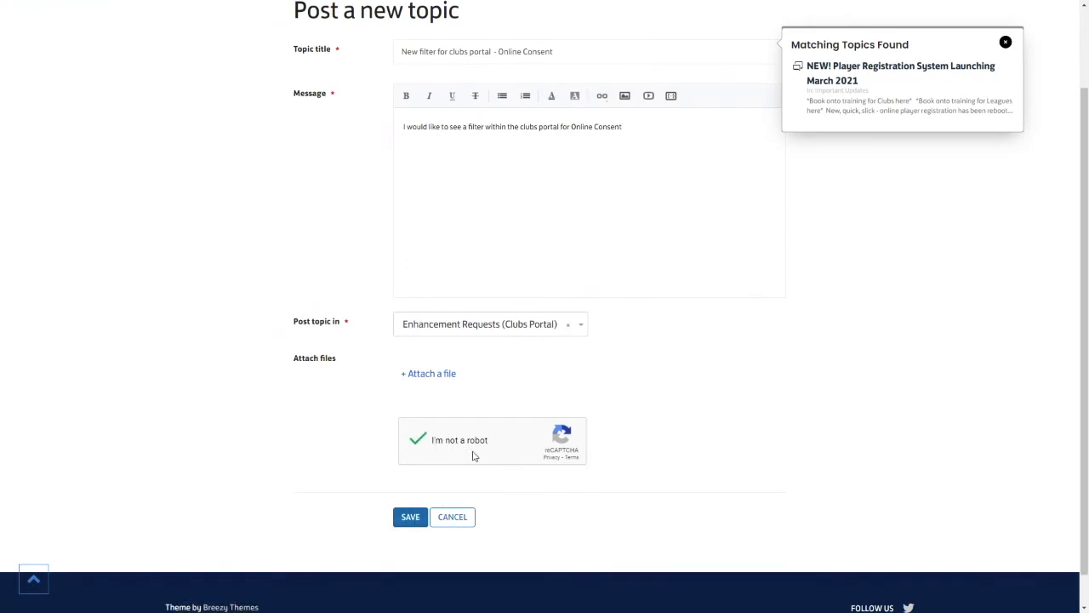
pyautogui.click(407, 519)
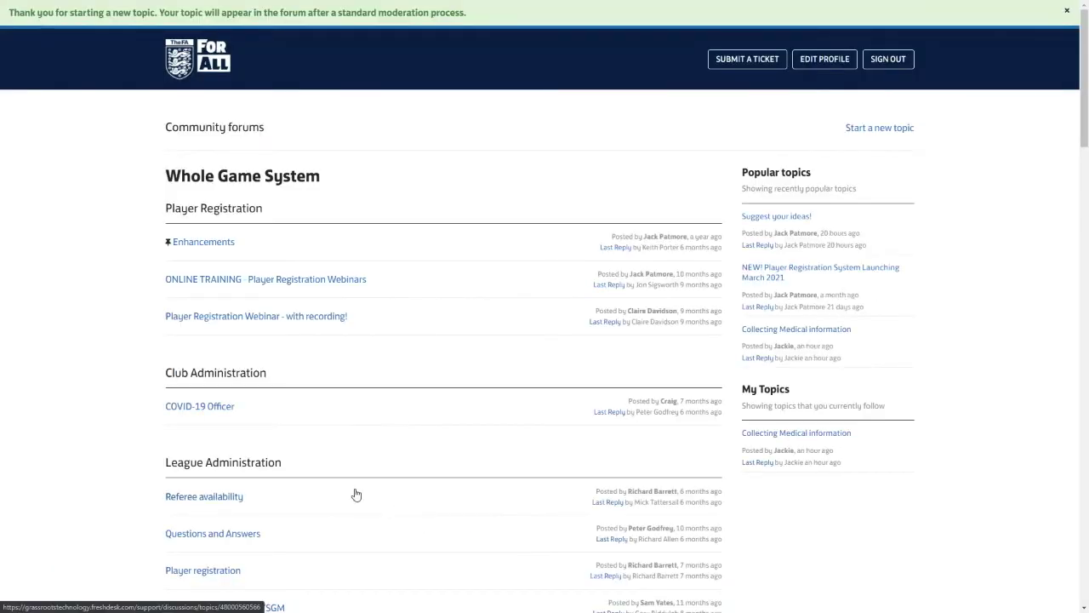
# Find the Enhancement Requests (Clubs Portal) section in the community forums list and reopen that forum
pyautogui.scroll(-4, 352, 494)
pyautogui.scroll(-9, 354, 486)
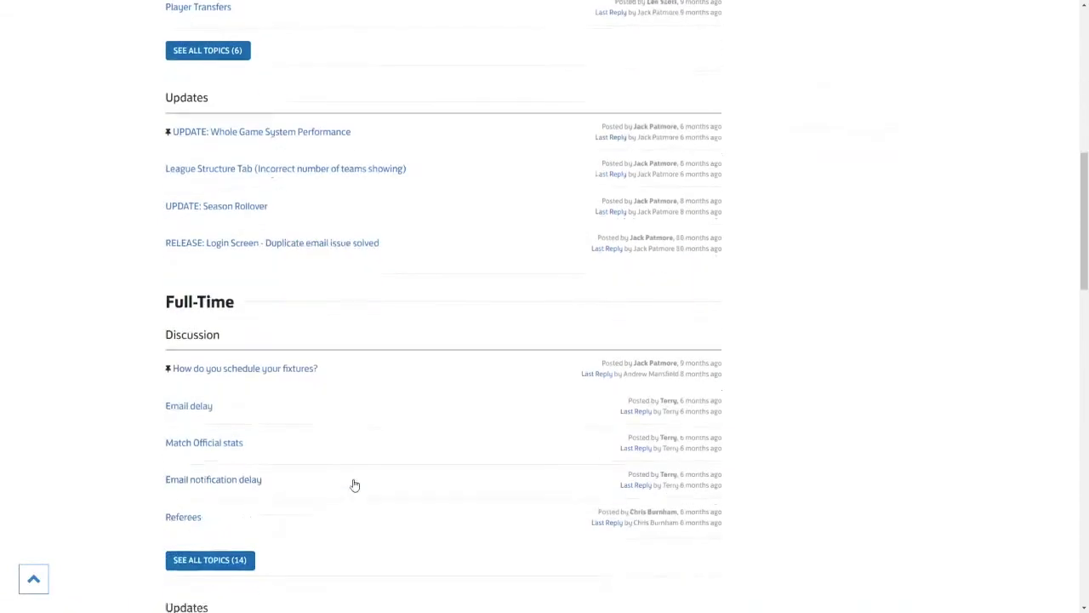
pyautogui.scroll(-9, 354, 484)
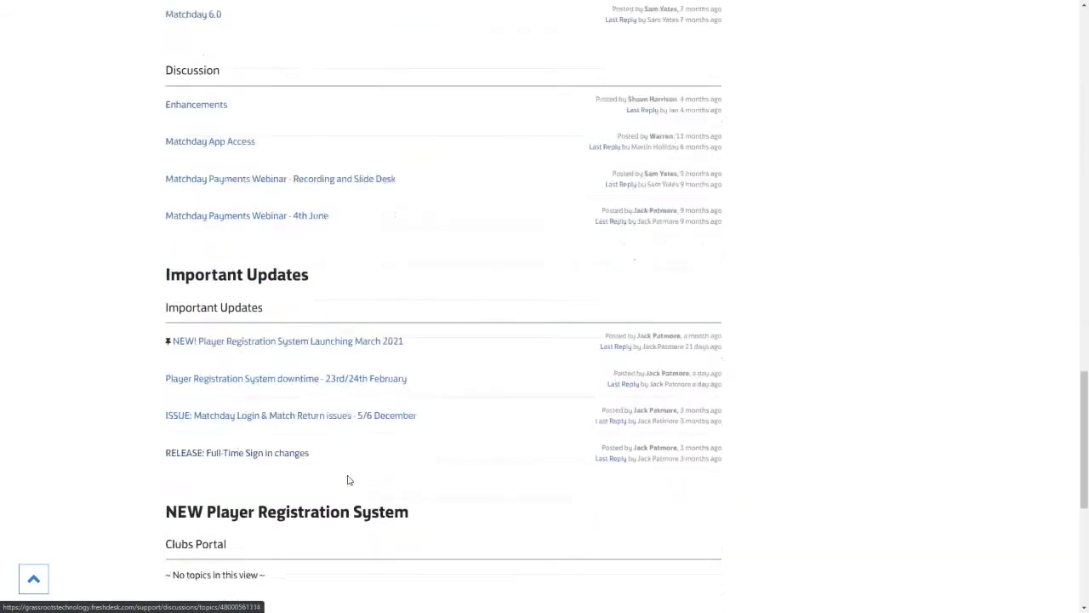
pyautogui.scroll(1, 348, 475)
pyautogui.scroll(-1, 348, 475)
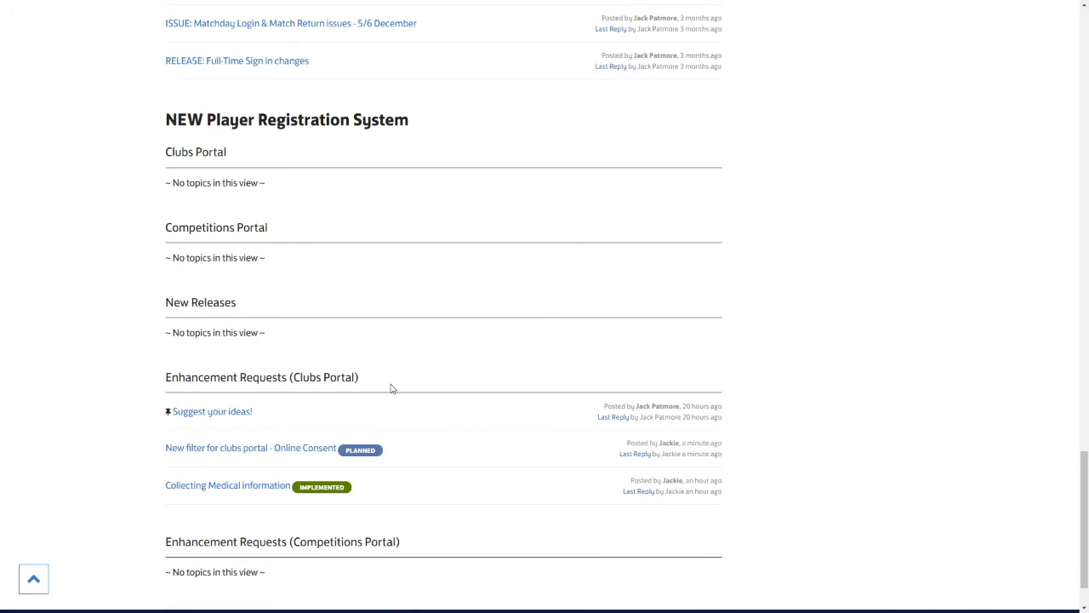
pyautogui.click(237, 380)
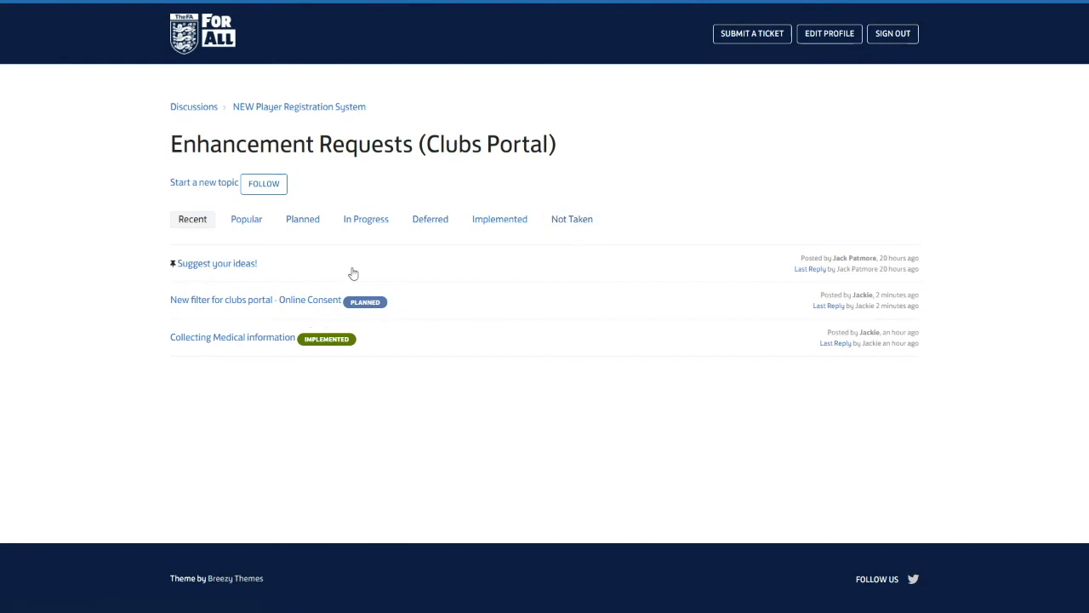
# View the forum's Planned and Implemented requests, and return to the Recent list
pyautogui.click(306, 225)
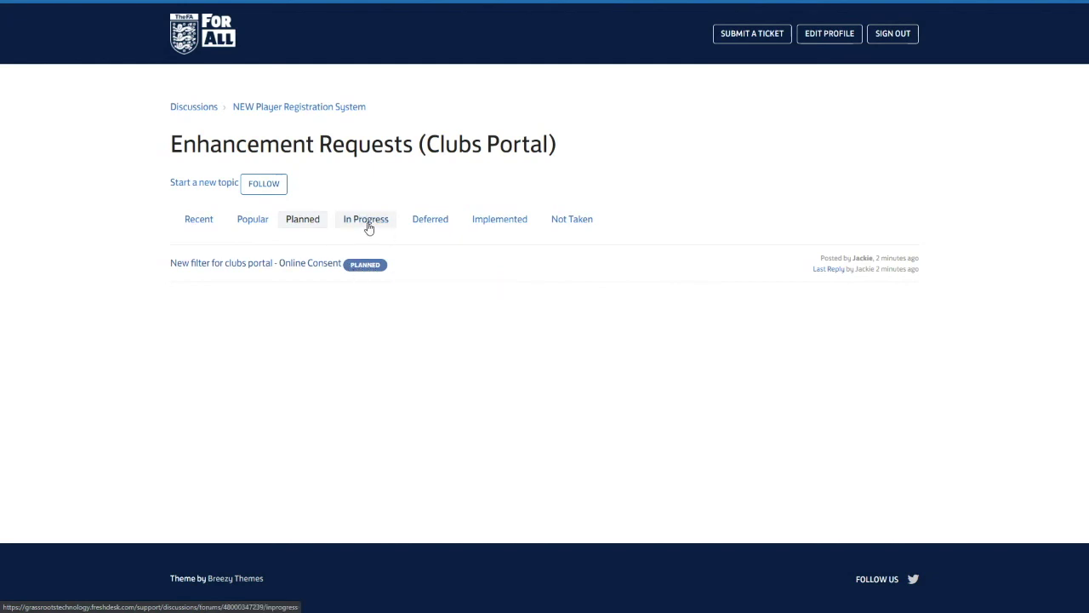
pyautogui.click(492, 223)
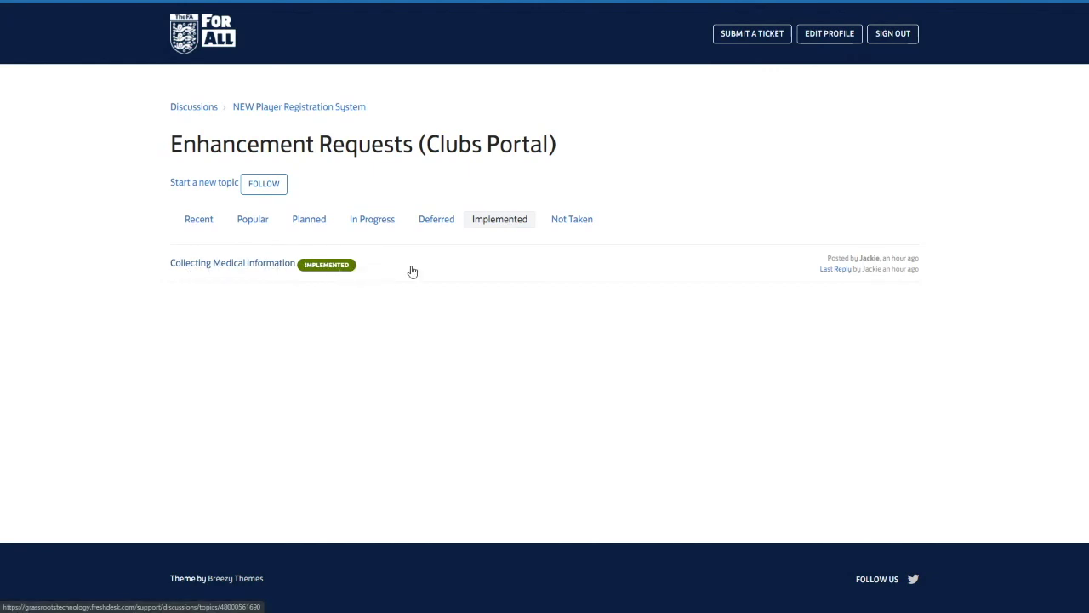
pyautogui.click(190, 221)
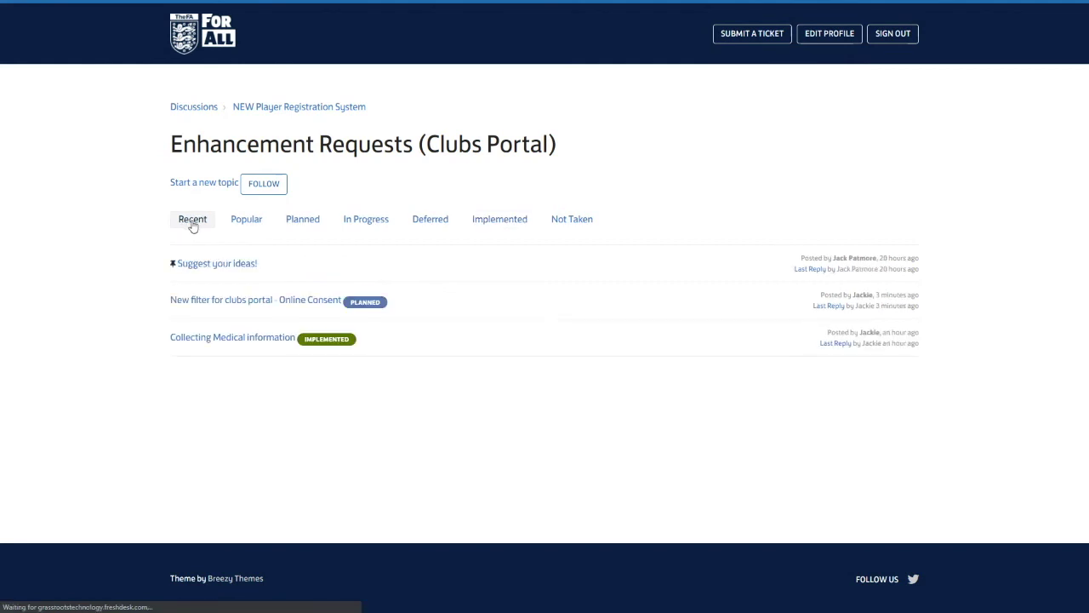